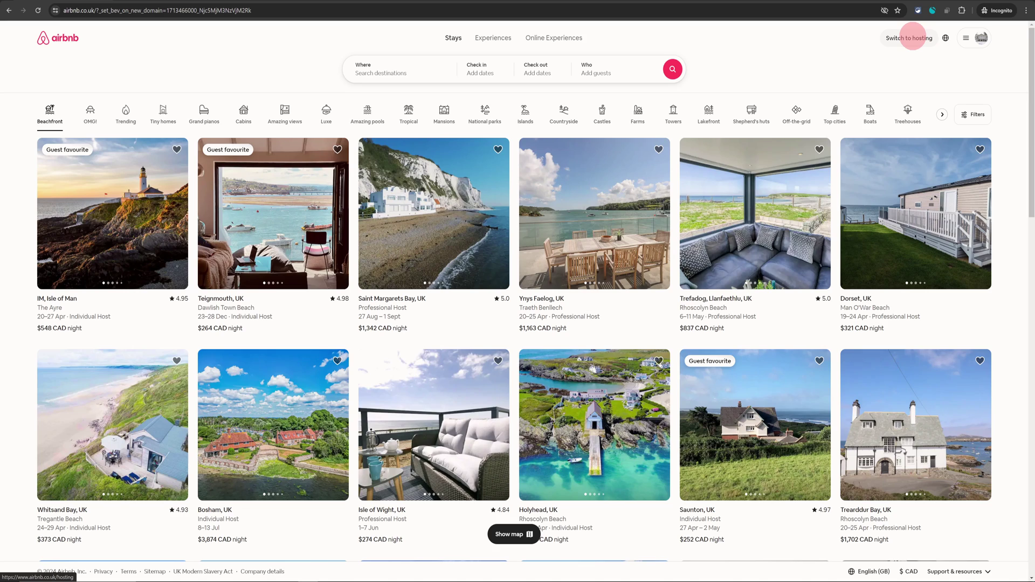
Switch to hosting and open the calendar for Lakeside House in Parry Sound
click(912, 37)
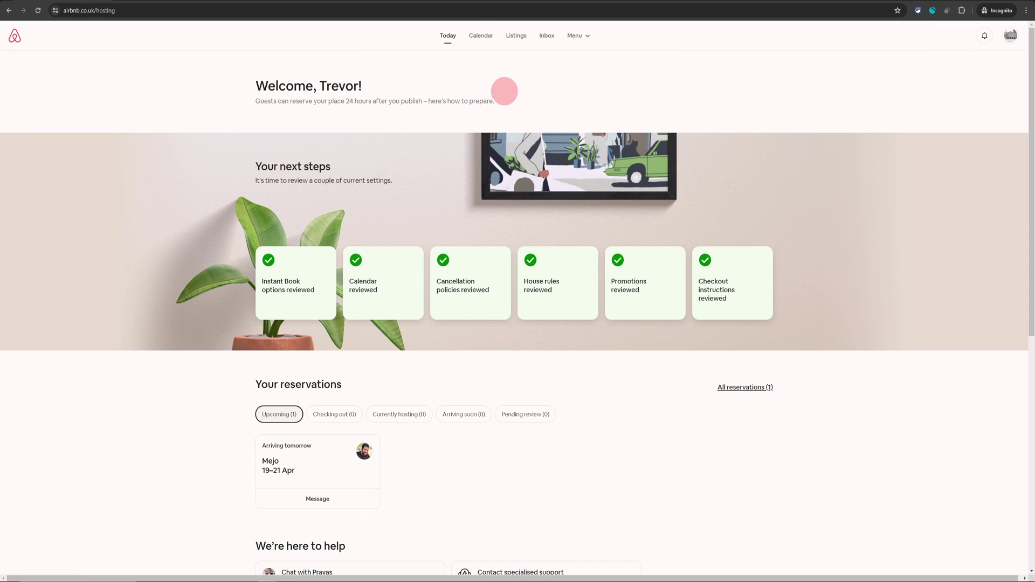
click(480, 36)
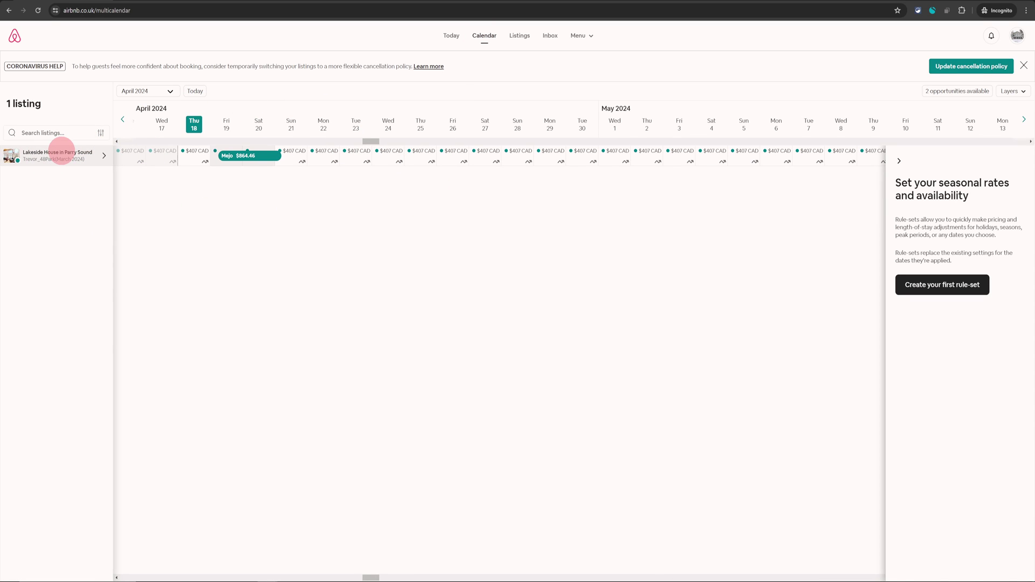
click(62, 152)
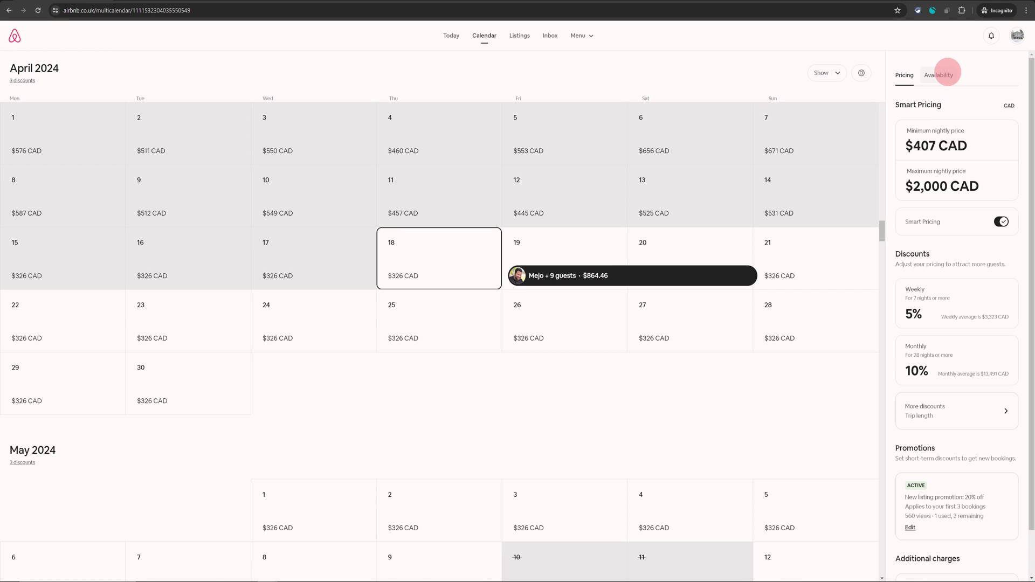
Show the listing's availability settings and start connecting another website's calendar
click(939, 74)
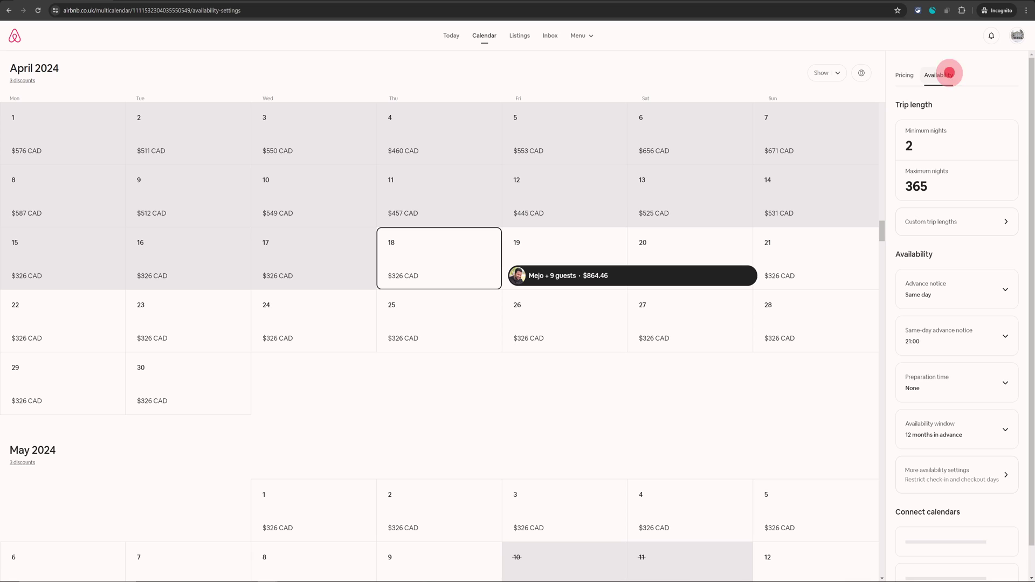
scroll(994, 189, down, 1)
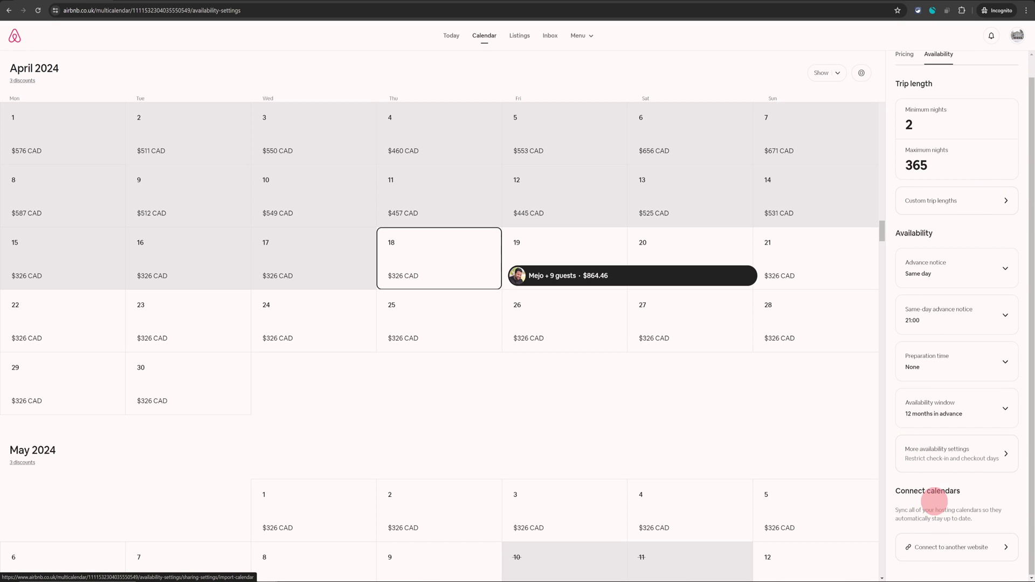
drag(897, 490, 967, 490)
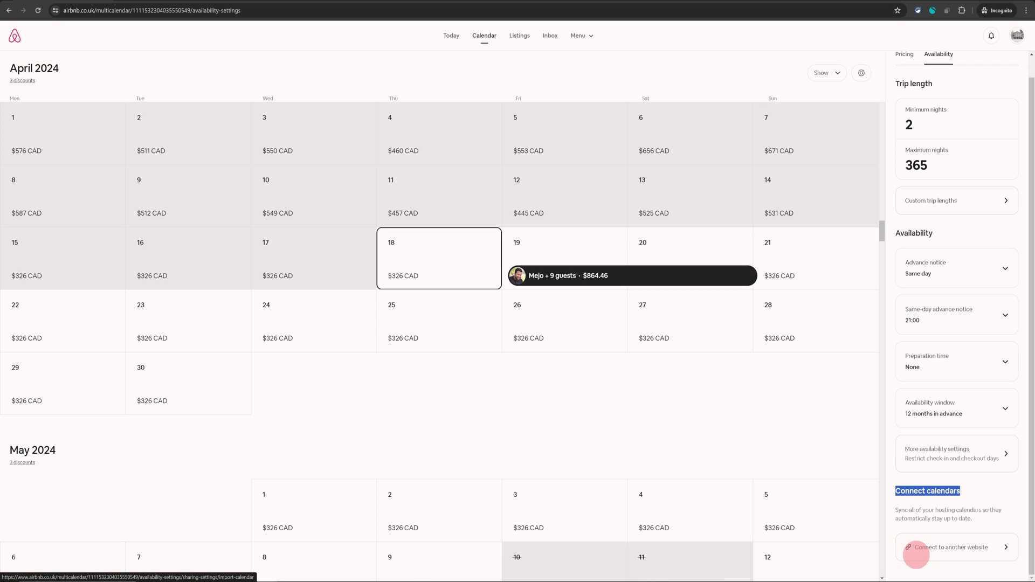
click(949, 546)
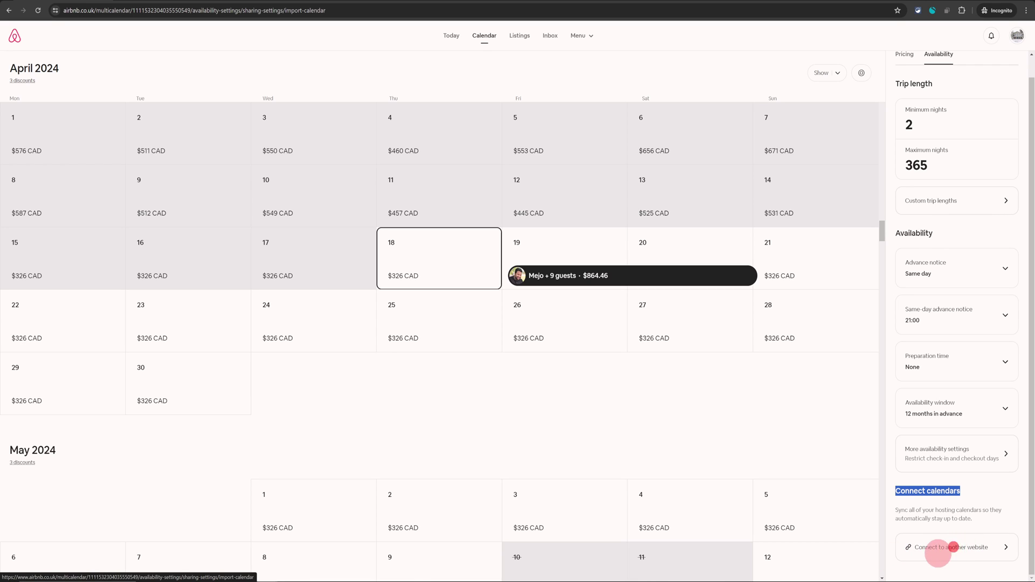
Copy the Airbnb calendar link and switch to the Booking.com extranet window
double_click(930, 193)
click(959, 191)
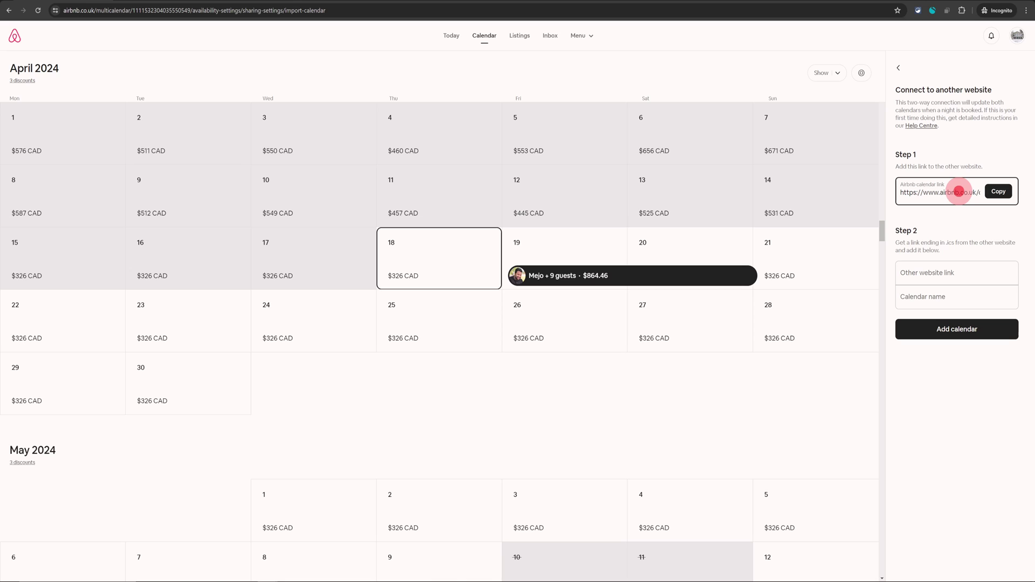
click(938, 189)
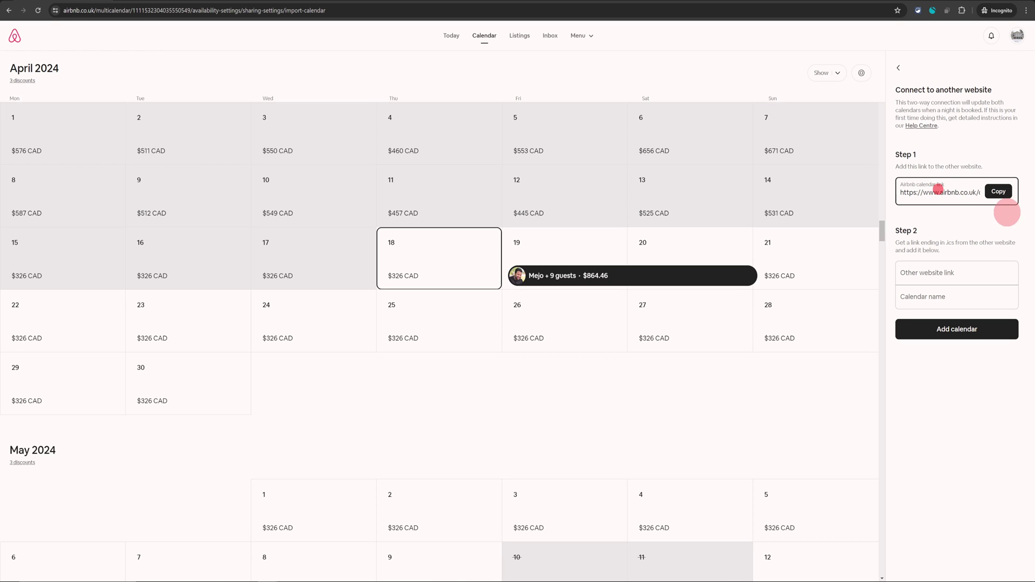
click(1000, 193)
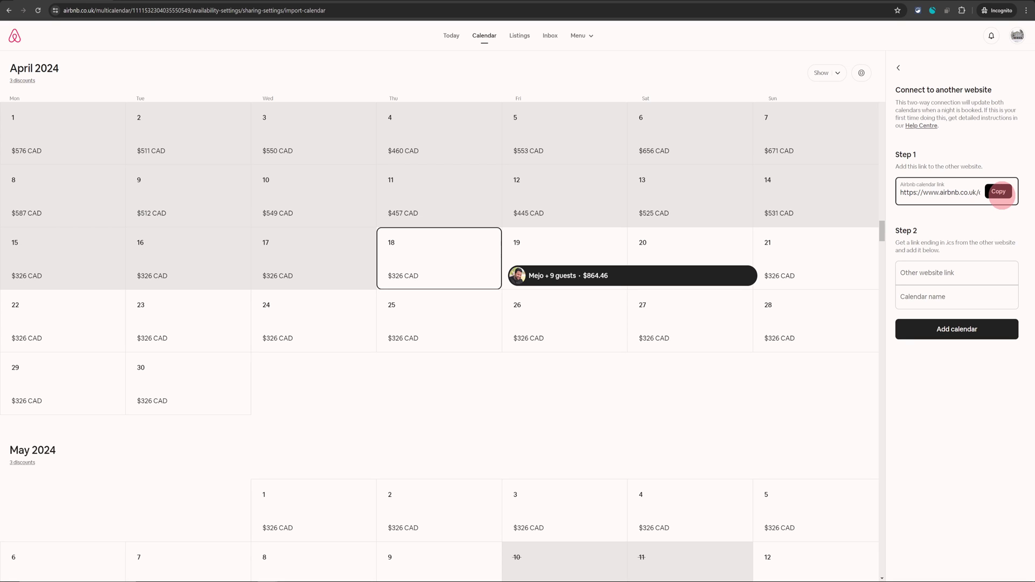
click(1001, 195)
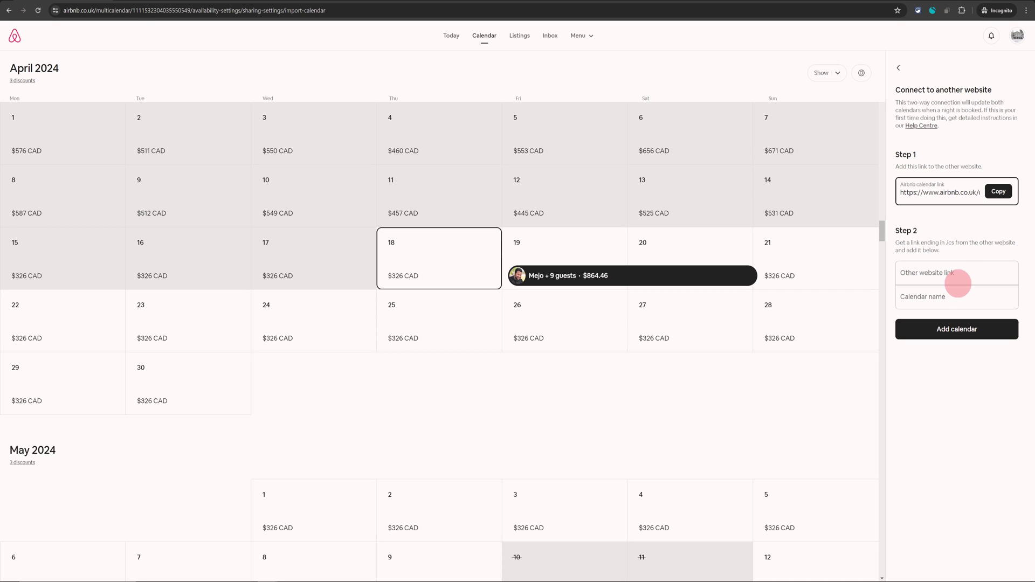
click(958, 275)
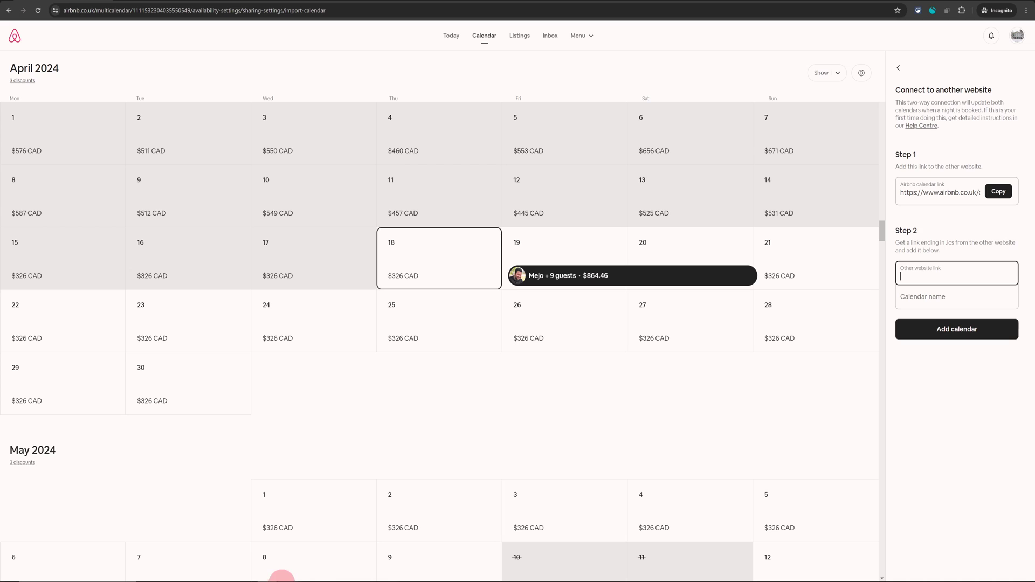
mouse_move(313, 580)
click(337, 553)
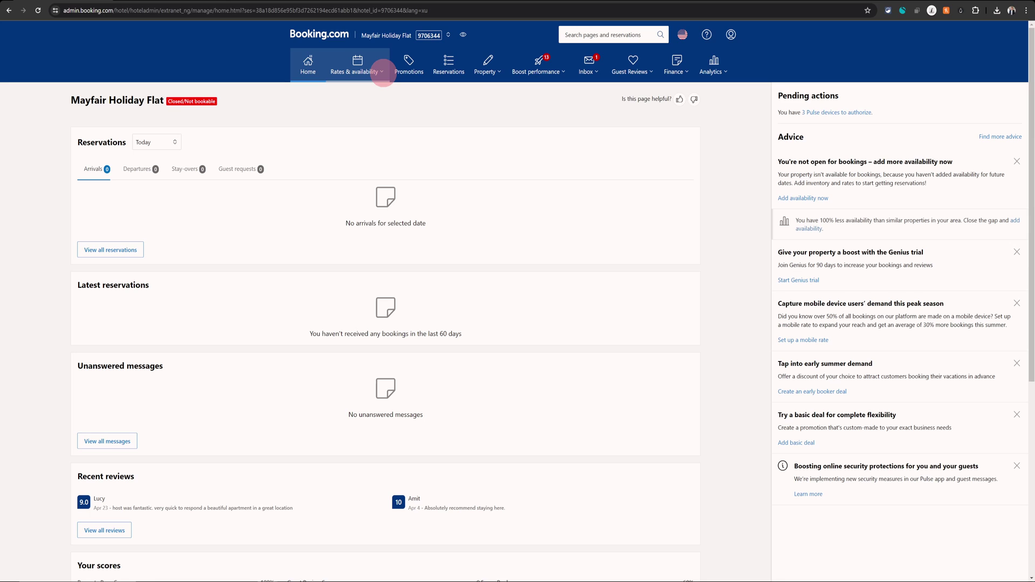
Open Sync calendars from the Rates & availability menu
click(383, 72)
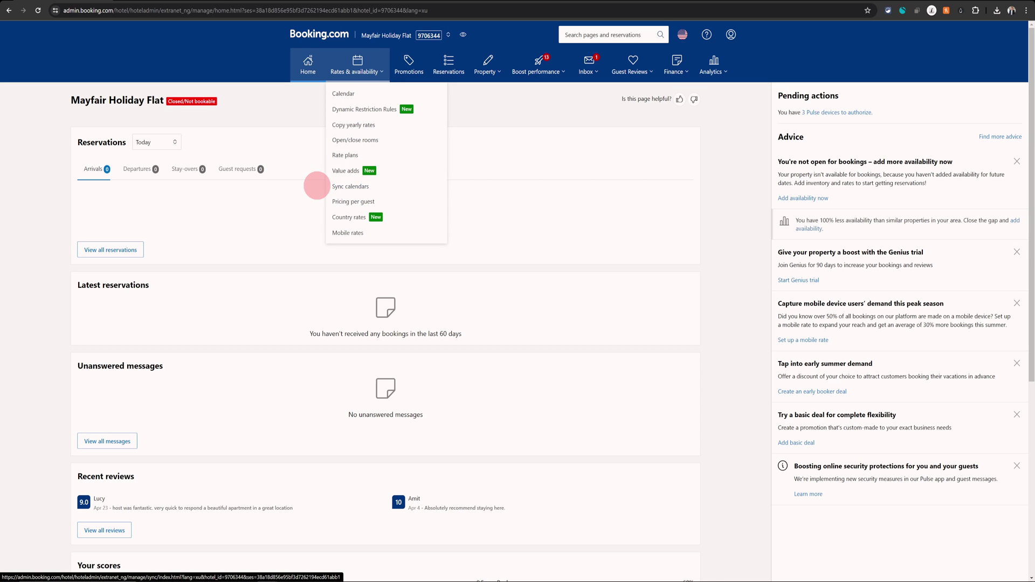
click(368, 187)
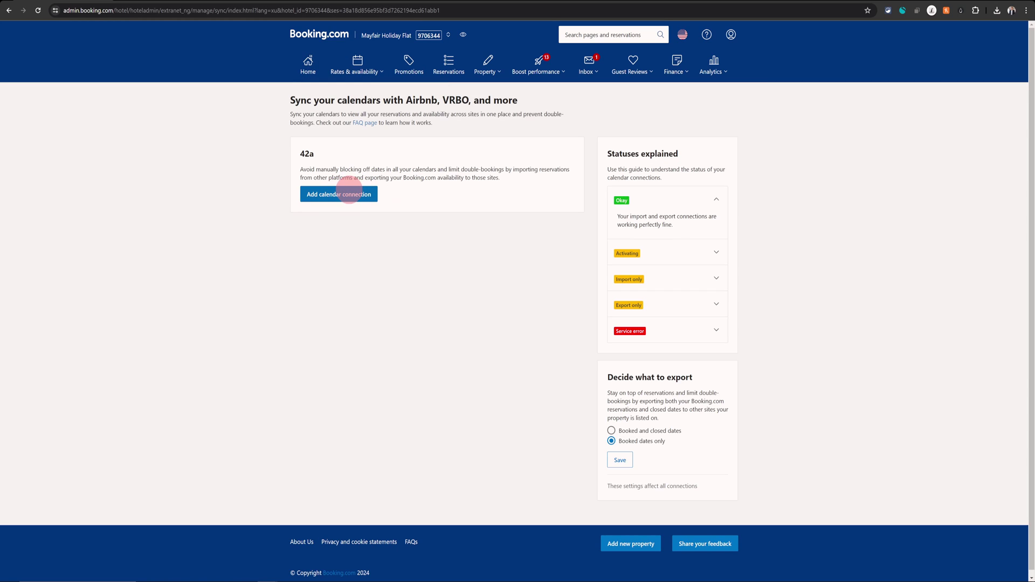
Add a calendar connection with the pasted Airbnb link, named Airbnb
click(349, 194)
click(452, 212)
key(ctrl+v)
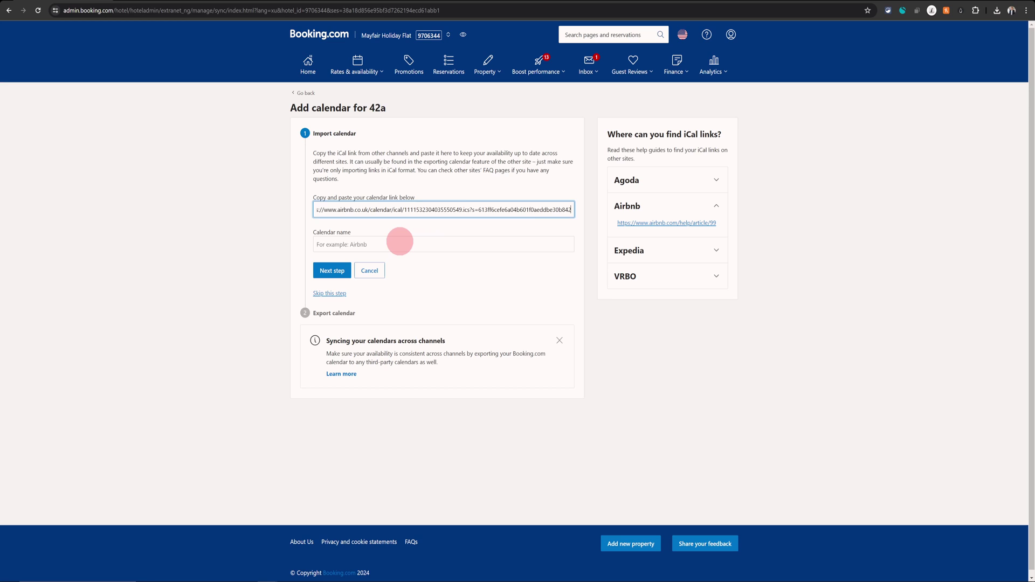
click(400, 242)
key(ctrl+a)
text(A)
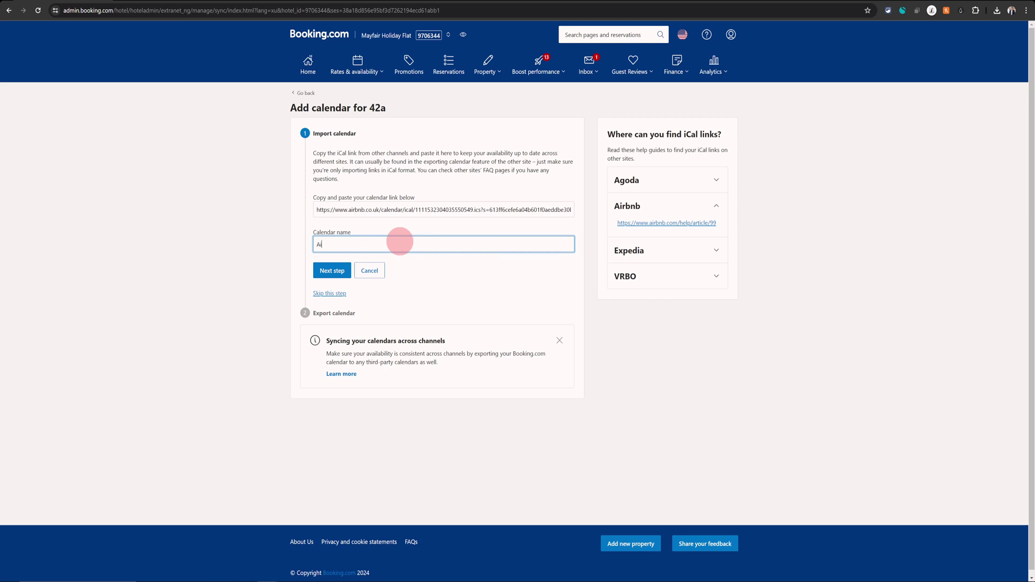
text(irbnb)
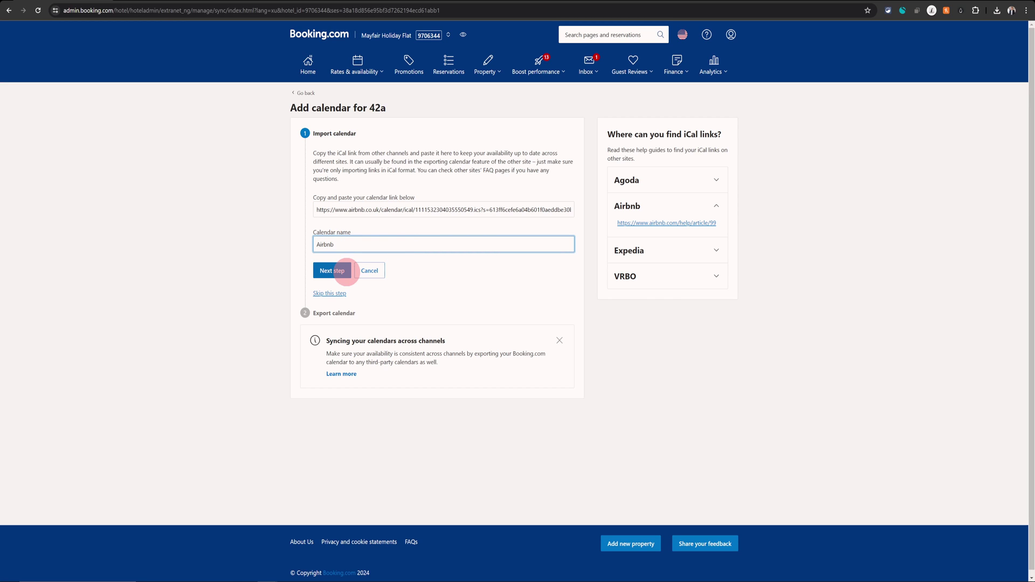
Continue to the export step and copy the Booking.com calendar link
click(341, 270)
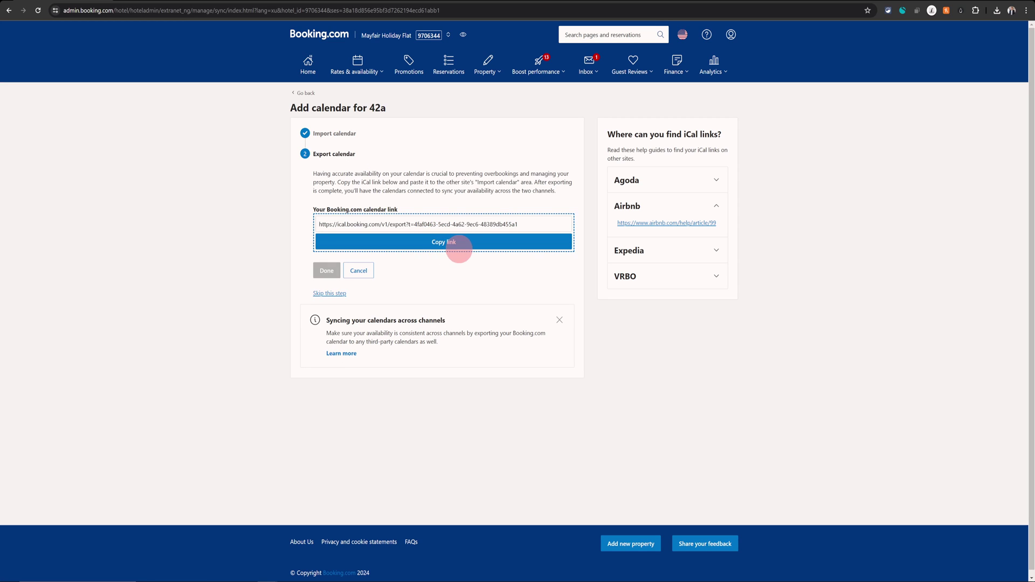
click(463, 242)
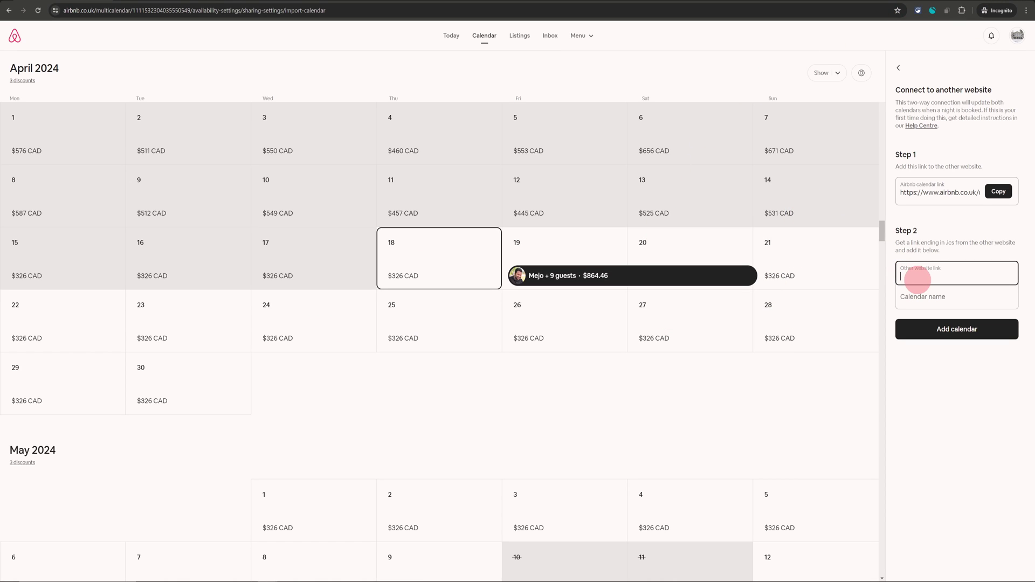
Paste the Booking.com link, name the calendar Booking.com, and add it
key(ctrl+v)
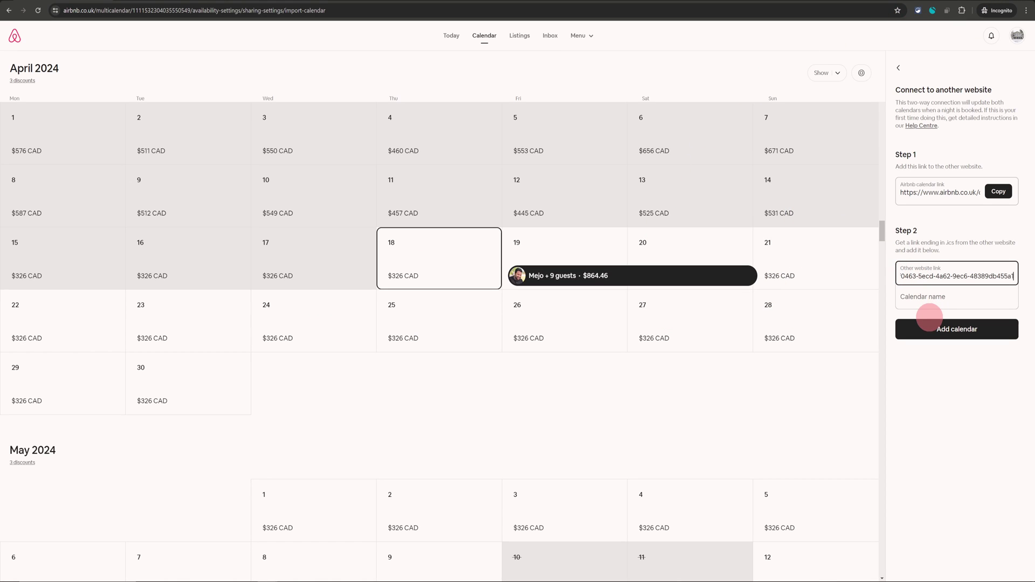
click(949, 299)
text(Boi)
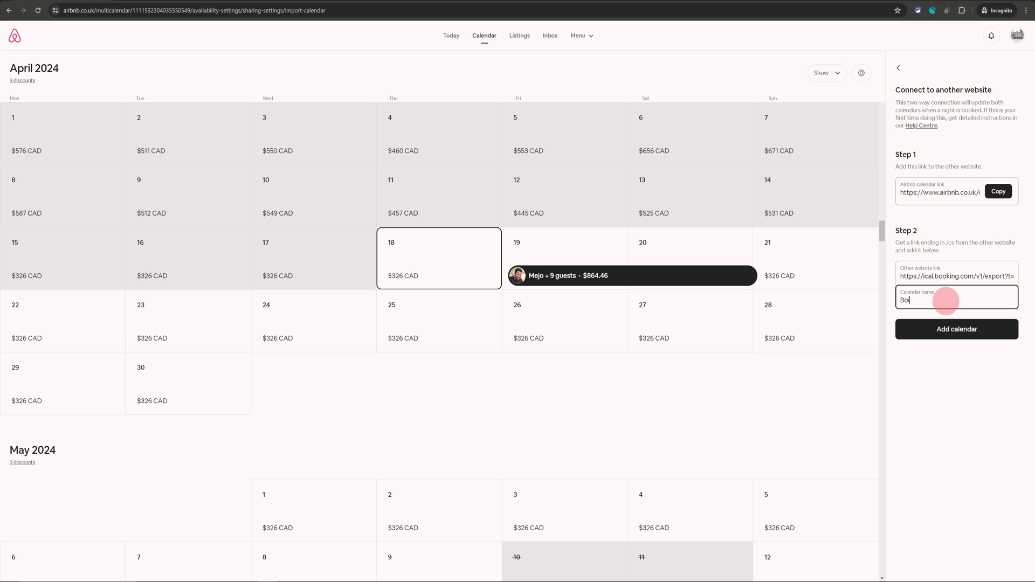
text(oking.com)
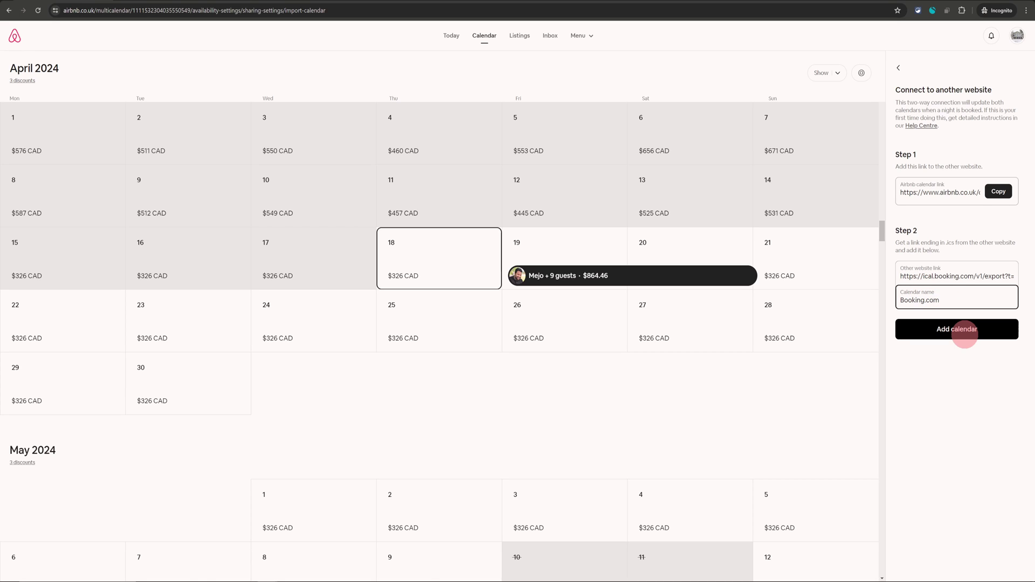
click(964, 334)
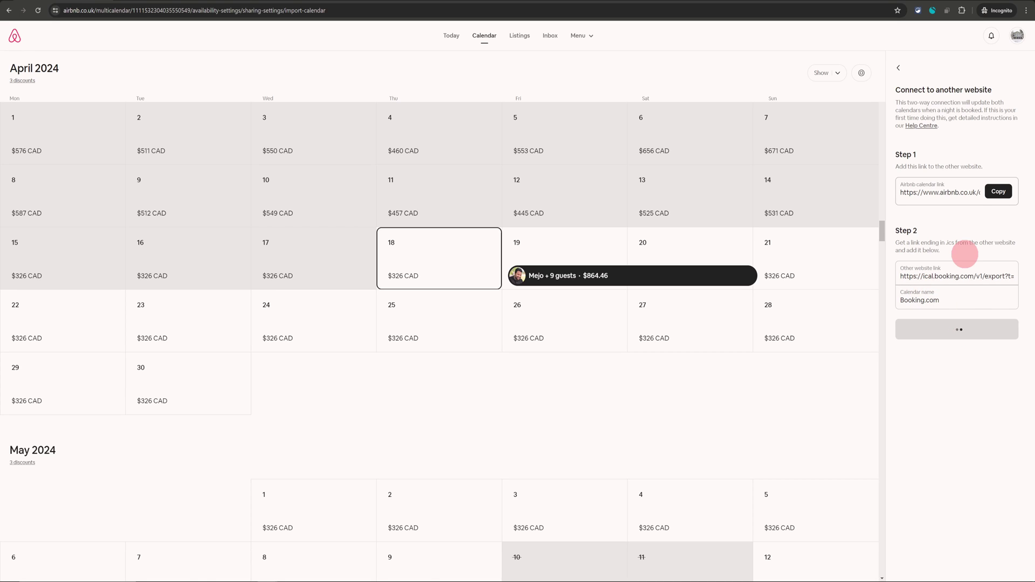